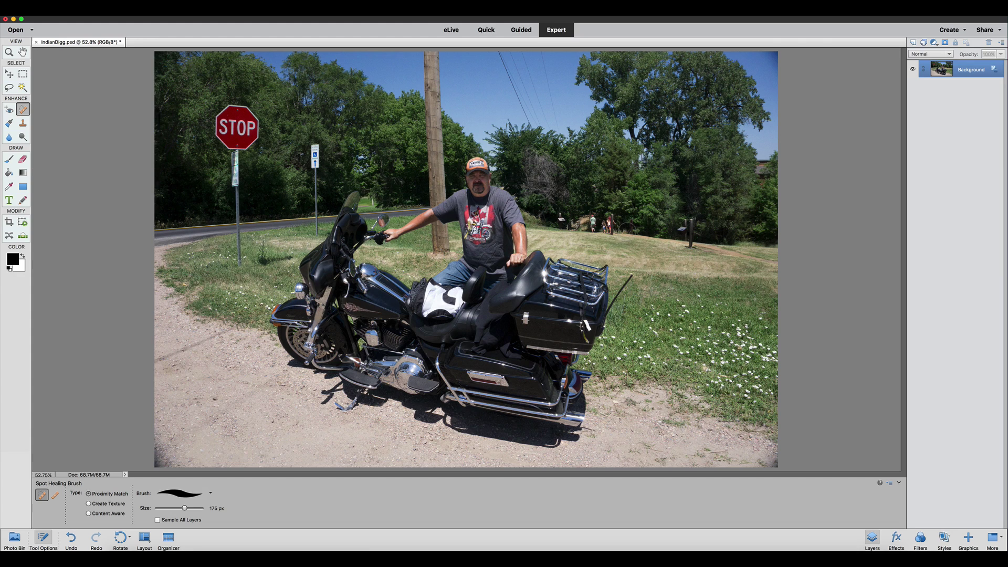
# Heal away the small dark object on the grass and duplicate the Background into Layer 1
pyautogui.click(627, 230)
pyautogui.press('super+j')
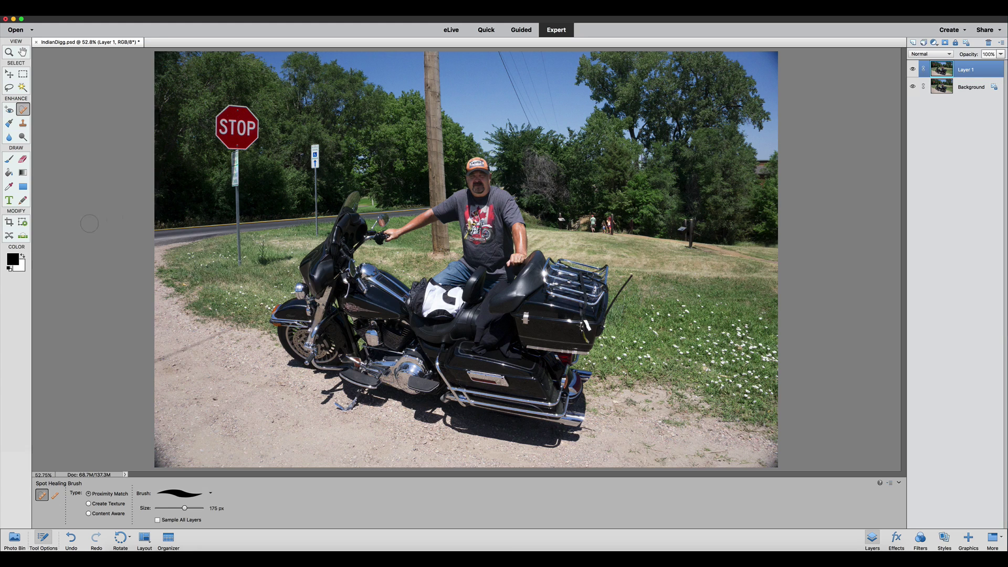
# Select the Eraser tool at 13 px, 100% opacity, Brush mode, on Layer 1
pyautogui.click(24, 160)
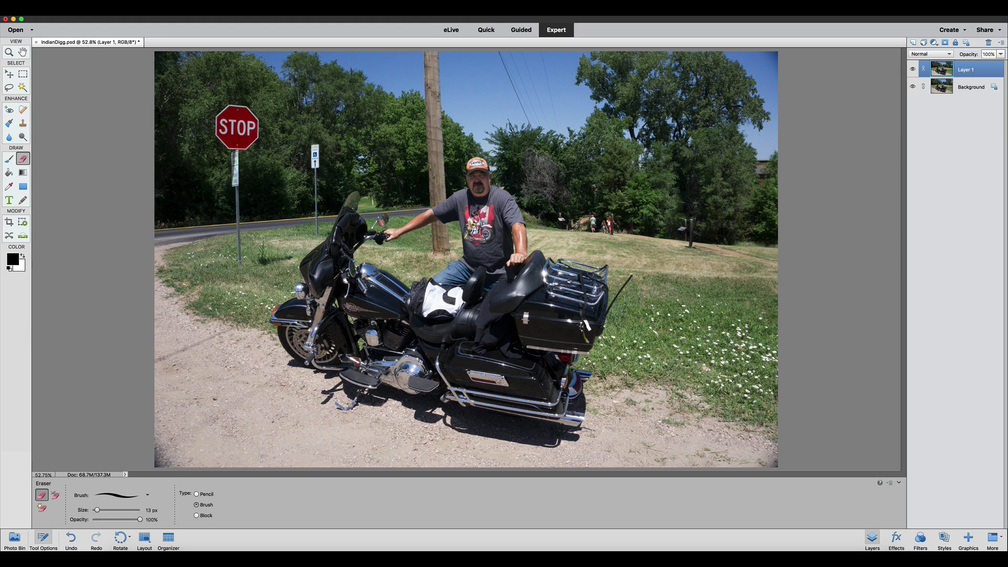
# Test-erase the stop sign, its pole and some trees, then revert the photo to its saved state
pyautogui.press(']')
pyautogui.press(']')
pyautogui.press(']')
pyautogui.press(']')
pyautogui.press(']')
pyautogui.press(']')
pyautogui.press(']')
pyautogui.press(']')
pyautogui.press(']')
pyautogui.press(']')
pyautogui.press(']')
pyautogui.press(']')
pyautogui.press(']')
pyautogui.press(']')
pyautogui.press(']')
pyautogui.click(239, 210)
pyautogui.click(913, 87)
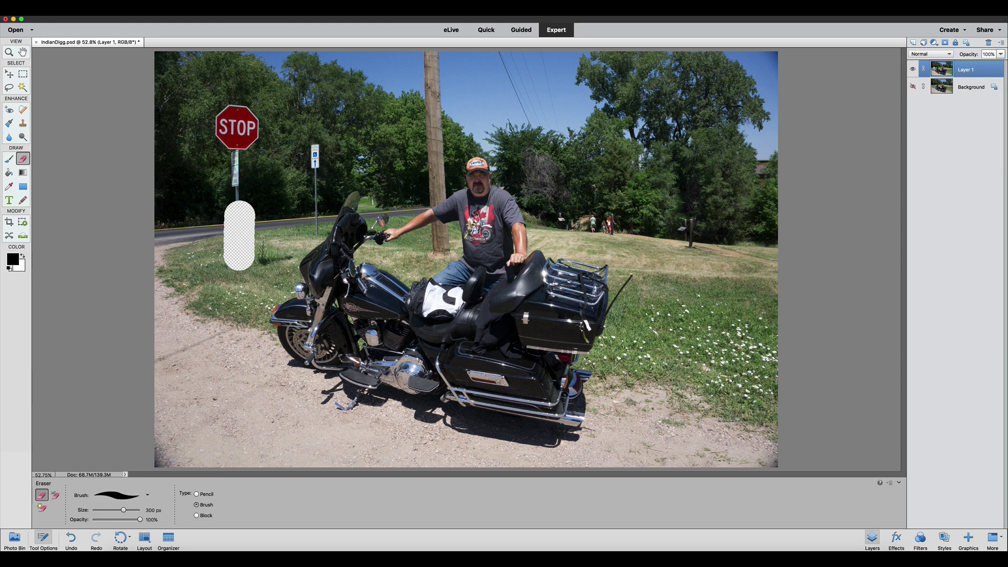
pyautogui.moveTo(239, 212)
pyautogui.mouseDown()
pyautogui.moveTo(236, 154)
pyautogui.moveTo(219, 134)
pyautogui.moveTo(237, 112)
pyautogui.moveTo(243, 153)
pyautogui.mouseUp()
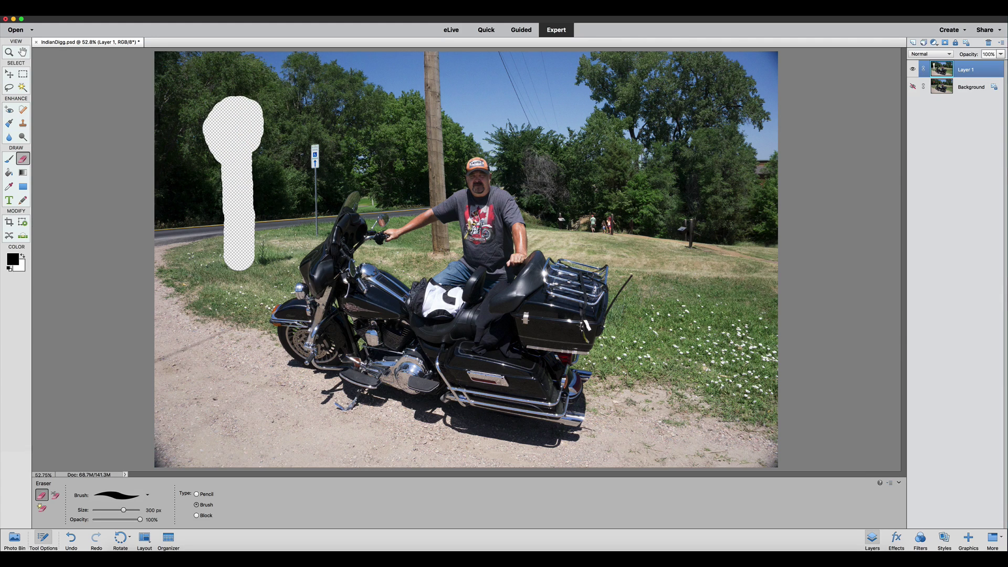
pyautogui.moveTo(310, 233); pyautogui.dragTo(317, 151)
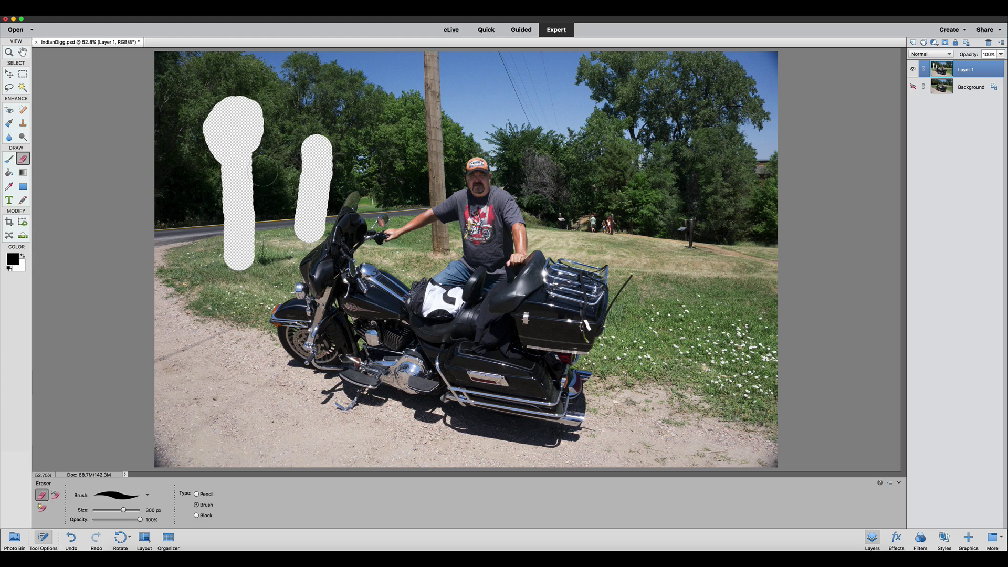
pyautogui.moveTo(246, 158); pyautogui.dragTo(308, 159)
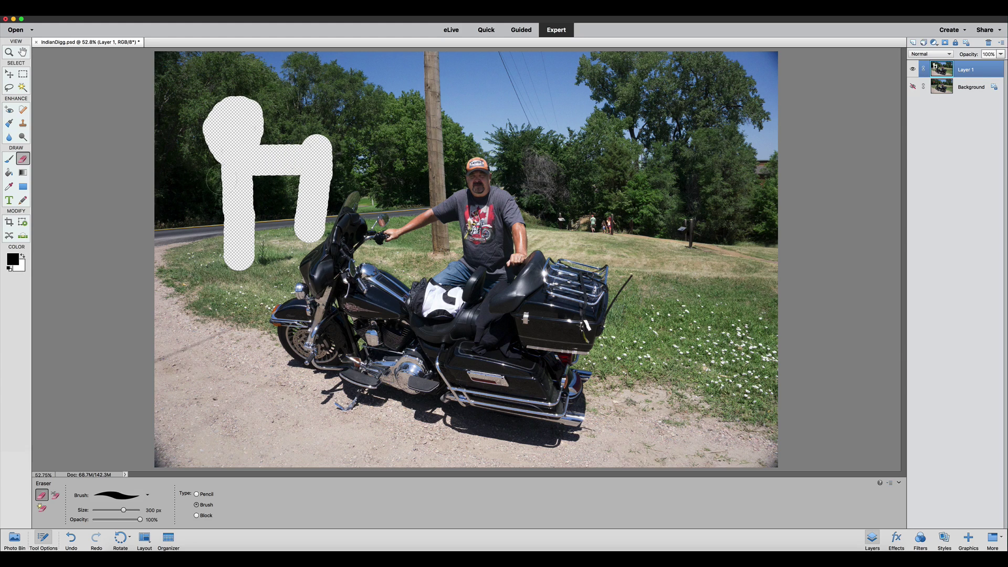
pyautogui.moveTo(554, 220); pyautogui.dragTo(615, 222)
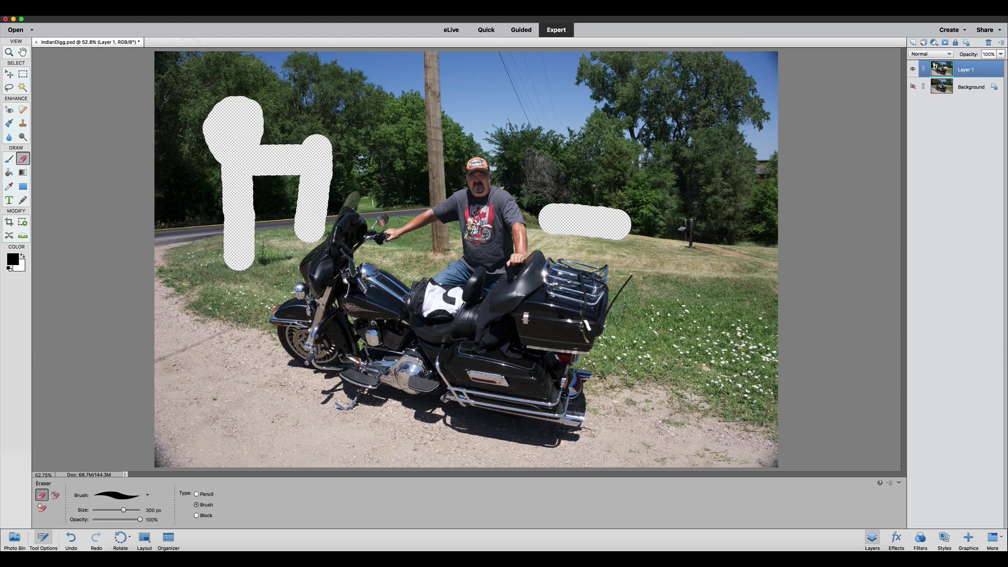
pyautogui.click(143, 7)
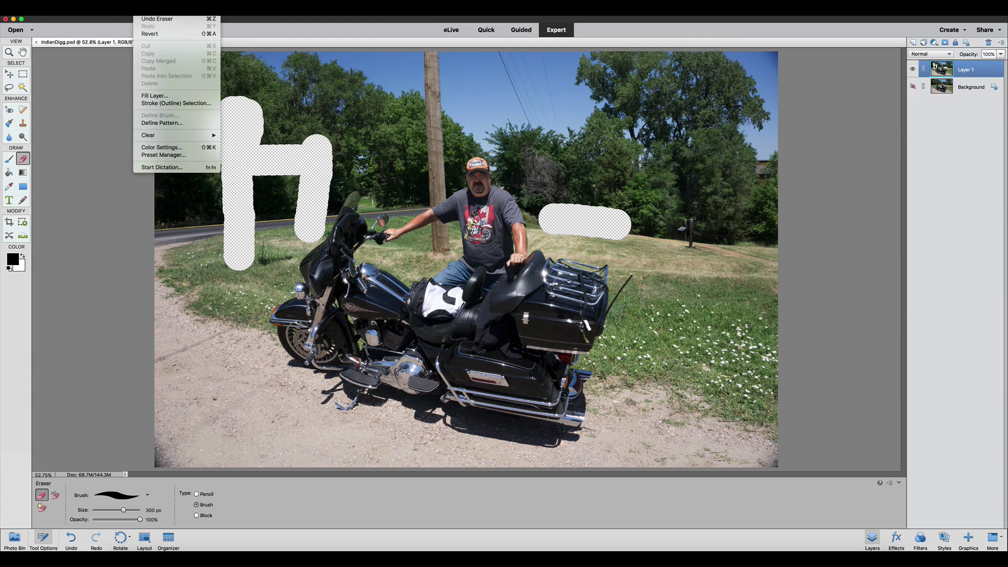
pyautogui.click(140, 34)
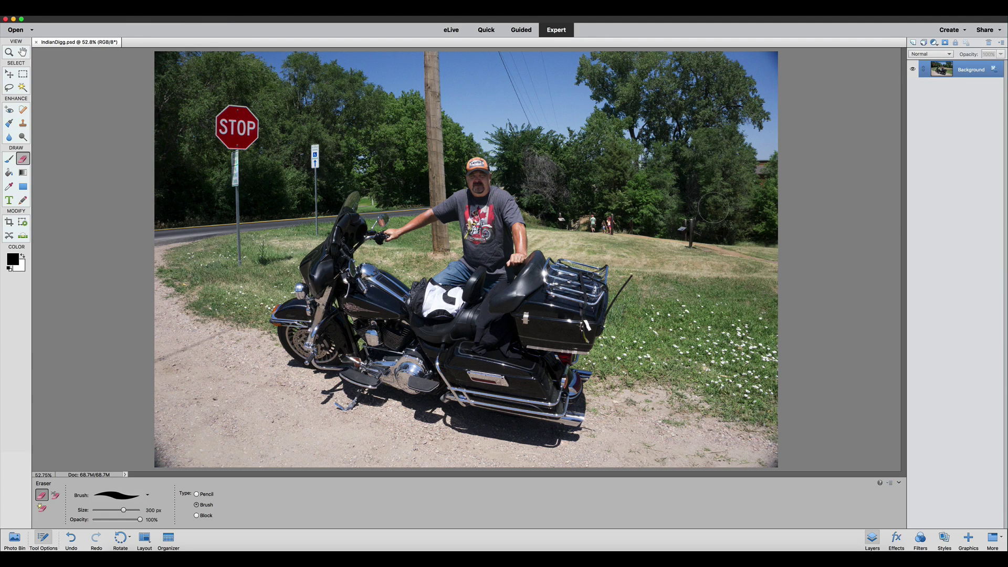
# Duplicate the Background into a new Layer 1 and select the Spot Healing Brush at 200 px
pyautogui.press('super+j')
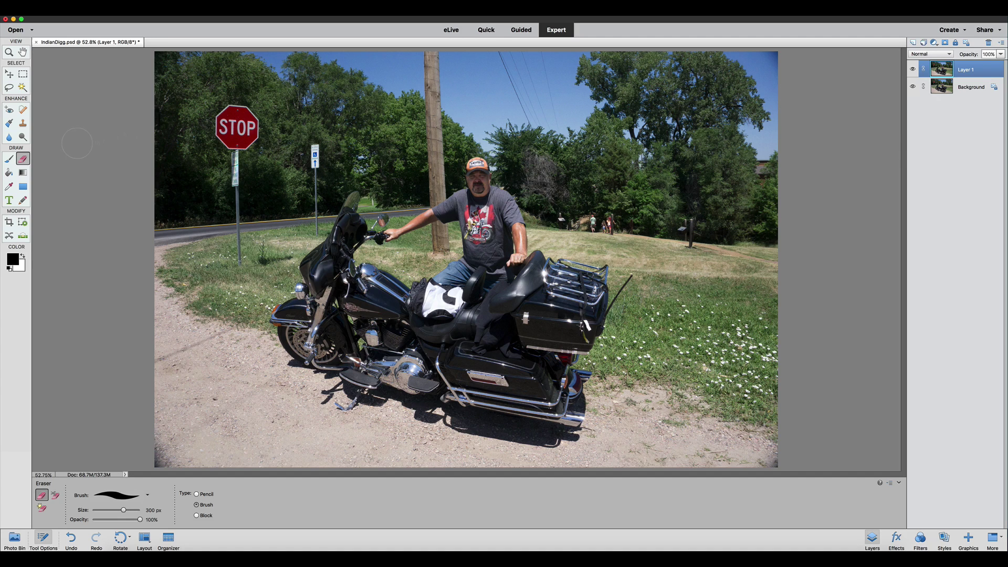
pyautogui.click(23, 110)
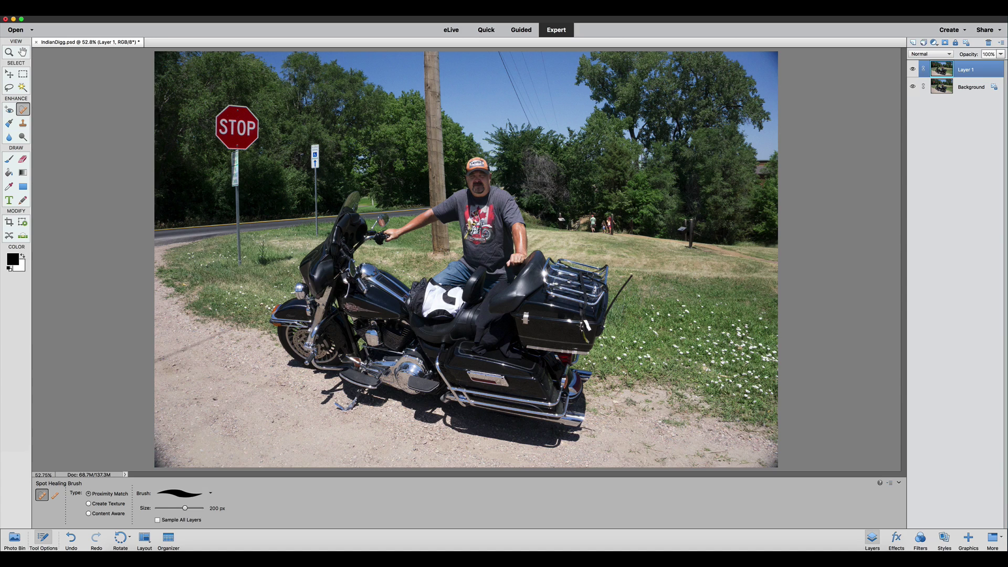
# Heal away the stop-sign post from its base upward, then the stop sign itself
pyautogui.moveTo(238, 261); pyautogui.dragTo(237, 246)
pyautogui.press('[')
pyautogui.press('[')
pyautogui.press('[')
pyautogui.press('[')
pyautogui.click(238, 230)
pyautogui.moveTo(238, 227); pyautogui.dragTo(239, 213)
pyautogui.press(']')
pyautogui.press(']')
pyautogui.press(']')
pyautogui.press(']')
pyautogui.press(']')
pyautogui.moveTo(237, 211); pyautogui.dragTo(234, 158)
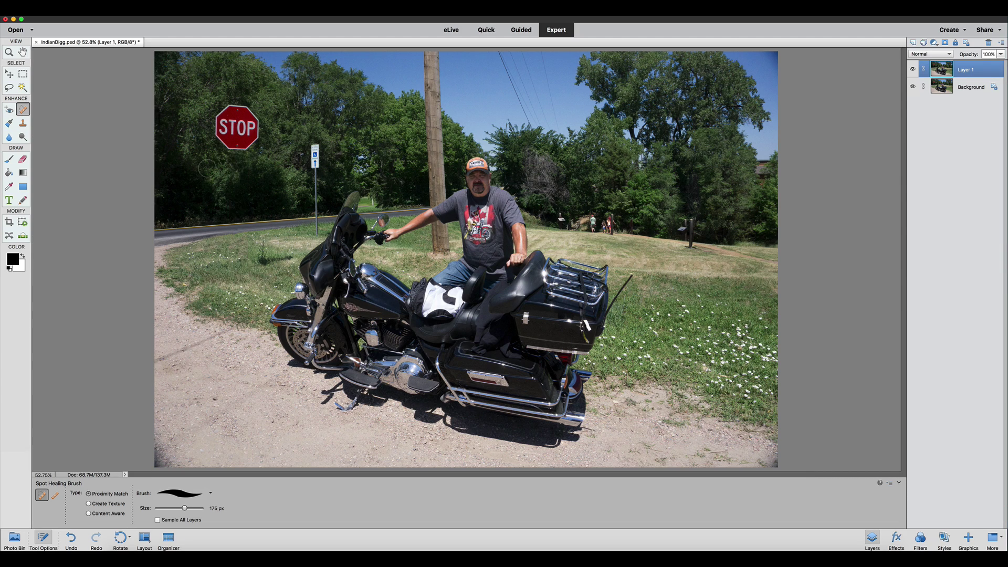
pyautogui.press(']')
pyautogui.press(']')
pyautogui.press(']')
pyautogui.press(']')
pyautogui.press(']')
pyautogui.press(']')
pyautogui.click(237, 129)
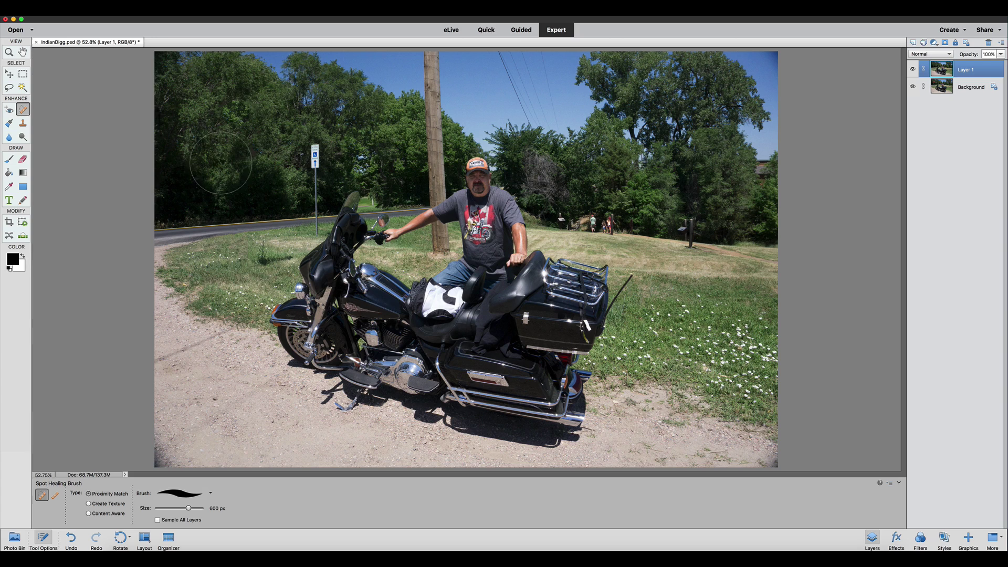
# Heal away the blue street sign and its post, finishing the stub with a 60 px brush
pyautogui.press('[')
pyautogui.press('[')
pyautogui.press('[')
pyautogui.press('[')
pyautogui.press('[')
pyautogui.press('[')
pyautogui.moveTo(314, 141); pyautogui.dragTo(314, 210)
pyautogui.press('[')
pyautogui.press('[')
pyautogui.press('[')
pyautogui.press('[')
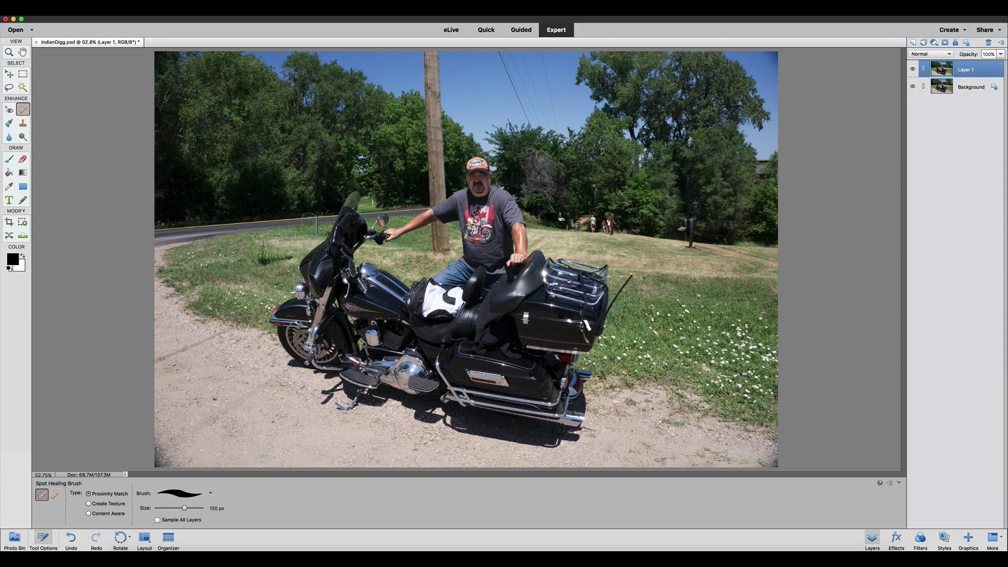
pyautogui.press('[')
pyautogui.press('[')
pyautogui.press('[')
pyautogui.click(316, 219)
# Dab out the last sign-post stub and heal the utility pole's base into the grass
pyautogui.click(318, 229)
pyautogui.moveTo(432, 225)
pyautogui.mouseDown()
pyautogui.moveTo(434, 251)
pyautogui.moveTo(450, 246)
pyautogui.moveTo(450, 234)
pyautogui.moveTo(436, 231)
pyautogui.moveTo(443, 244)
pyautogui.moveTo(431, 254)
pyautogui.moveTo(446, 255)
pyautogui.moveTo(454, 253)
pyautogui.moveTo(427, 252)
pyautogui.moveTo(444, 228)
pyautogui.moveTo(434, 226)
pyautogui.moveTo(452, 225)
pyautogui.mouseUp()
pyautogui.click(440, 224)
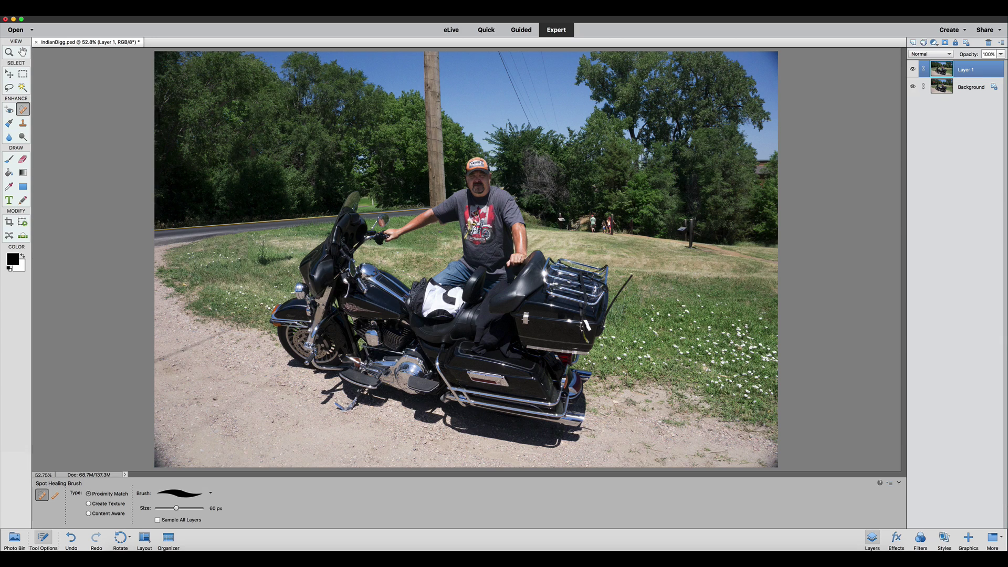
pyautogui.press(']')
pyautogui.press(']')
pyautogui.press(']')
pyautogui.press(']')
pyautogui.moveTo(423, 203)
pyautogui.mouseDown()
pyautogui.moveTo(455, 182)
pyautogui.moveTo(407, 201)
pyautogui.mouseUp()
pyautogui.press(']')
pyautogui.press(']')
pyautogui.press(']')
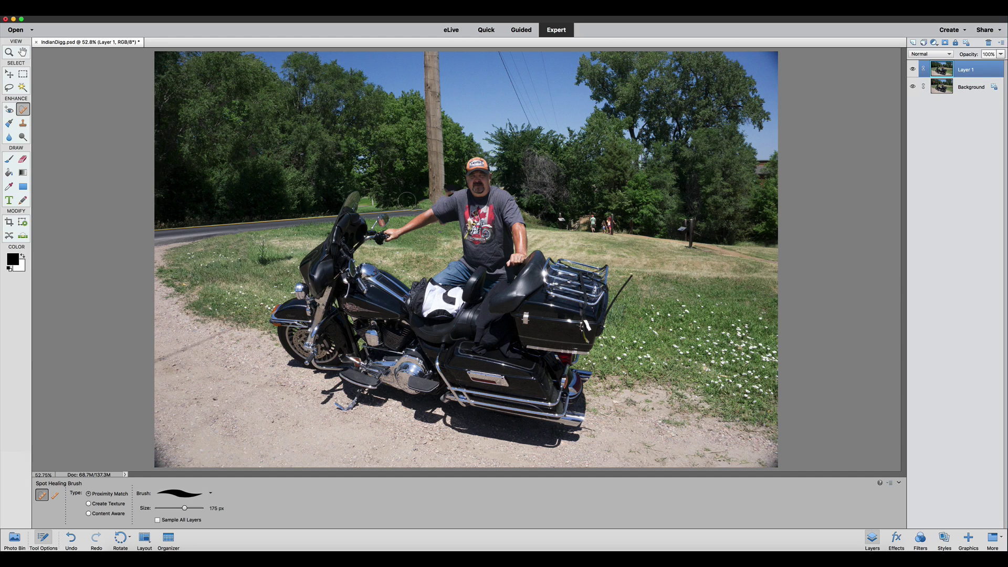
# Heal the utility pole up into the sky and the tree line beside the rider, using 70–400 px brushes
pyautogui.press(']')
pyautogui.press(']')
pyautogui.press(']')
pyautogui.moveTo(437, 186); pyautogui.dragTo(436, 117)
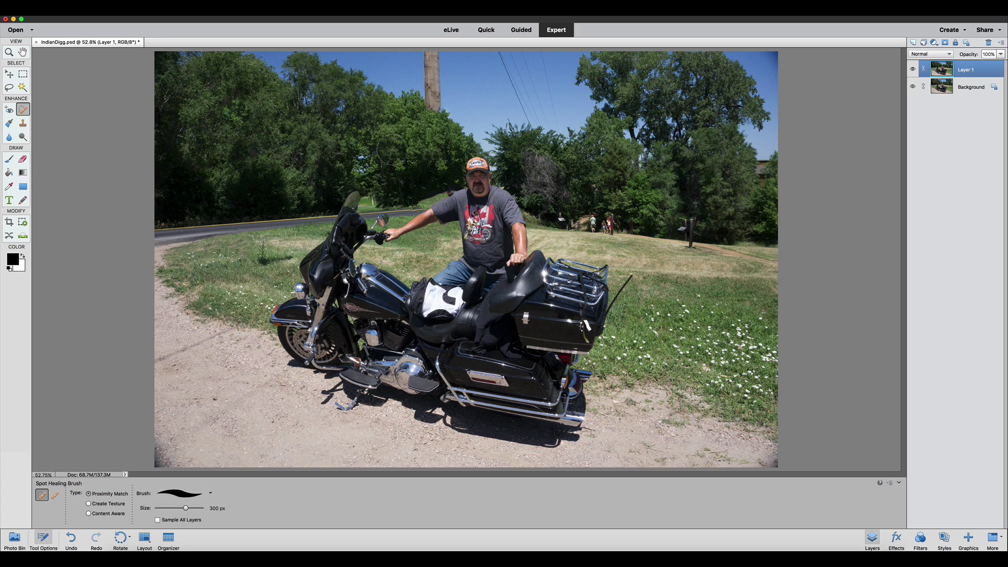
pyautogui.press(']')
pyautogui.press(']')
pyautogui.press(']')
pyautogui.press(']')
pyautogui.press('[')
pyautogui.press('[')
pyautogui.press('[')
pyautogui.press('[')
pyautogui.press('[')
pyautogui.press('[')
pyautogui.press('[')
pyautogui.press('[')
pyautogui.press('[')
pyautogui.press('[')
pyautogui.press('[')
pyautogui.press(']')
pyautogui.press(']')
pyautogui.press(']')
pyautogui.press(']')
pyautogui.press(']')
pyautogui.moveTo(445, 188)
pyautogui.mouseDown()
pyautogui.moveTo(405, 200)
pyautogui.moveTo(432, 198)
pyautogui.mouseUp()
pyautogui.press(']')
pyautogui.press(']')
pyautogui.press(']')
pyautogui.press(']')
pyautogui.press(']')
pyautogui.press(']')
pyautogui.moveTo(432, 121); pyautogui.dragTo(432, 55)
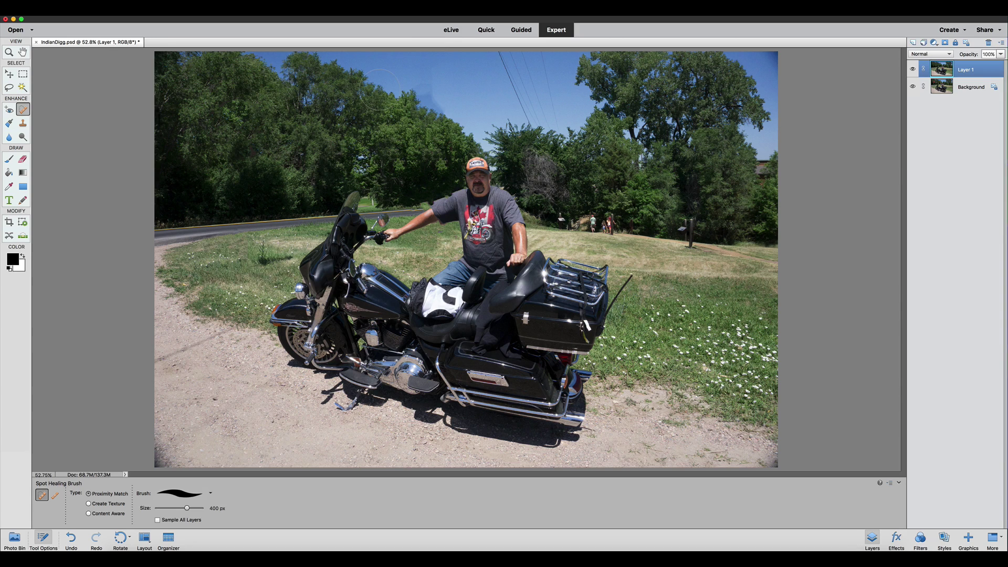
pyautogui.moveTo(435, 107)
pyautogui.mouseDown()
pyautogui.moveTo(425, 108)
pyautogui.moveTo(437, 118)
pyautogui.mouseUp()
pyautogui.press('[')
pyautogui.press('[')
pyautogui.press('[')
pyautogui.press('[')
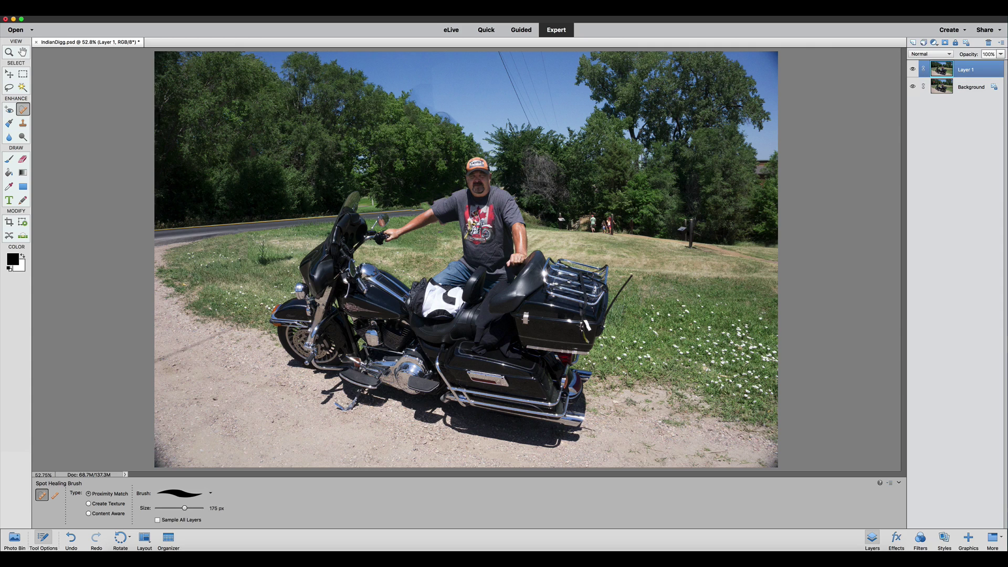
# With a 150 px brush, heal a sky blemish, the power lines and a spot at the tree line
pyautogui.press('[')
pyautogui.moveTo(408, 94); pyautogui.dragTo(435, 99)
pyautogui.moveTo(501, 57); pyautogui.dragTo(534, 134)
pyautogui.moveTo(513, 57); pyautogui.dragTo(540, 134)
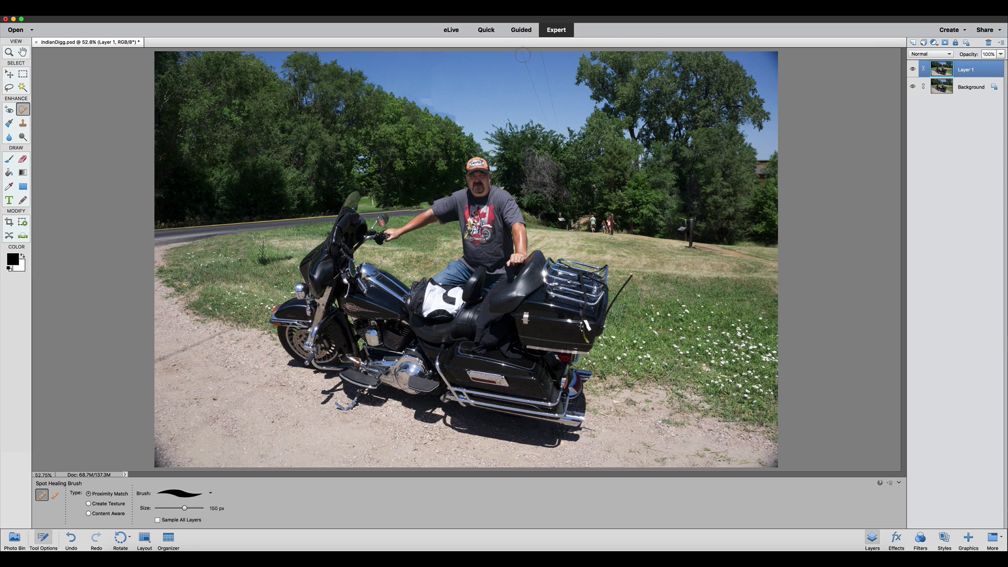
pyautogui.moveTo(523, 54); pyautogui.dragTo(547, 128)
pyautogui.moveTo(540, 58); pyautogui.dragTo(562, 145)
pyautogui.click(558, 115)
# Heal away the hillside sign, the group of people and the wooden post on the right
pyautogui.moveTo(561, 226); pyautogui.dragTo(556, 213)
pyautogui.press(']')
pyautogui.press(']')
pyautogui.press(']')
pyautogui.click(604, 223)
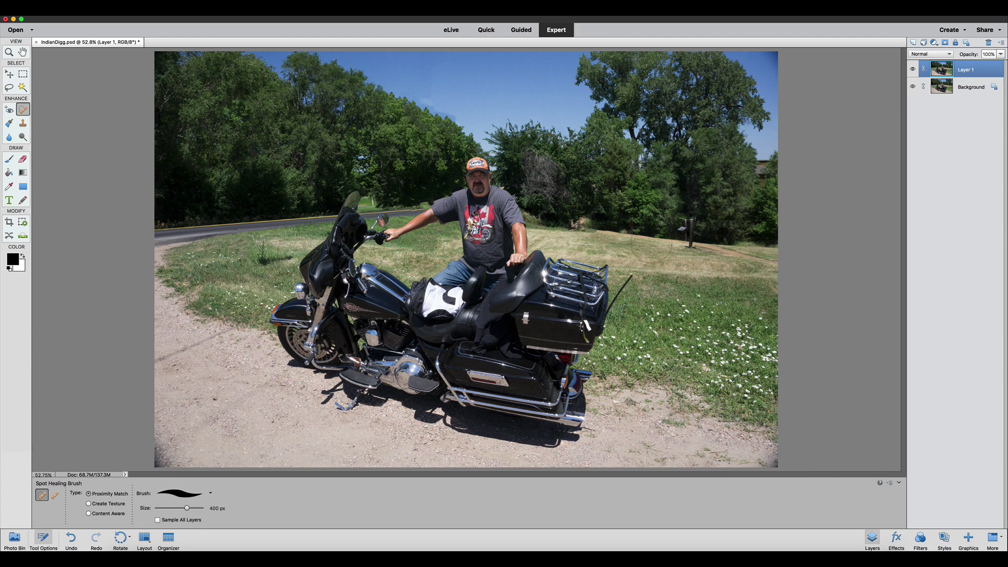
pyautogui.click(687, 231)
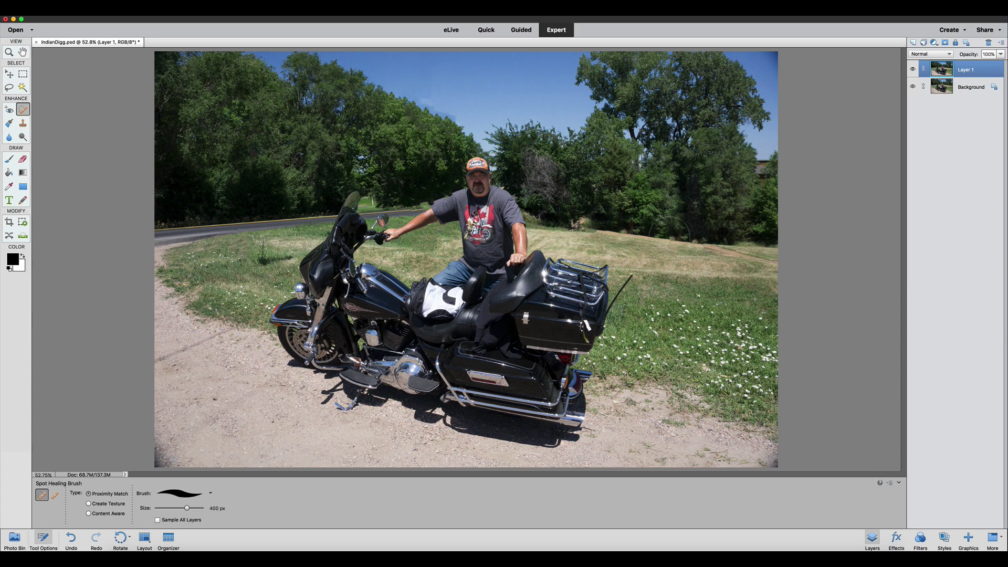
pyautogui.press(']')
pyautogui.press(']')
pyautogui.press('[')
pyautogui.press('[')
pyautogui.press('[')
pyautogui.press('[')
pyautogui.press('[')
pyautogui.press('[')
pyautogui.press('[')
pyautogui.press('[')
pyautogui.press(']')
pyautogui.press(']')
pyautogui.press(']')
pyautogui.press(']')
pyautogui.press(']')
pyautogui.press(']')
pyautogui.press('[')
pyautogui.press('[')
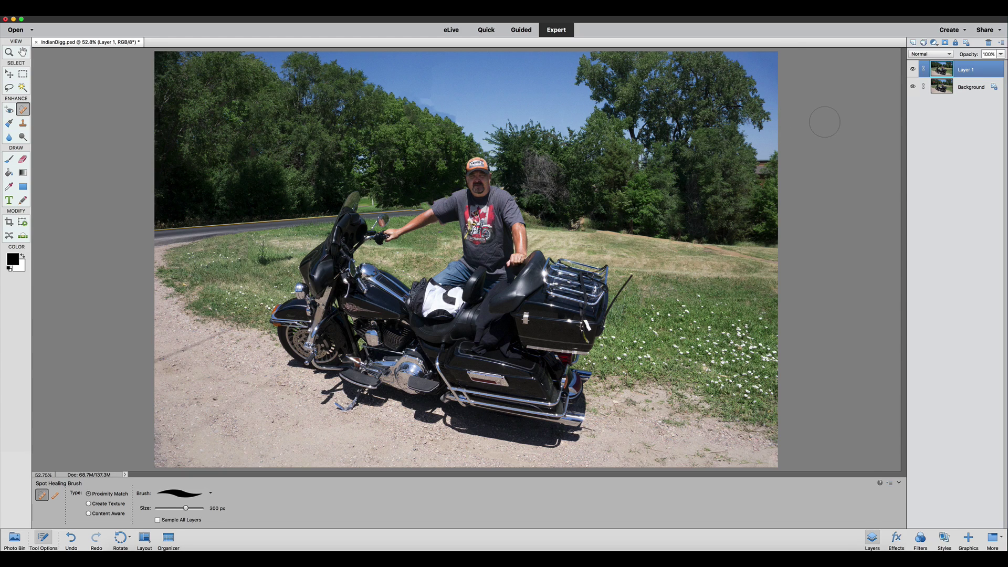
pyautogui.click(912, 69)
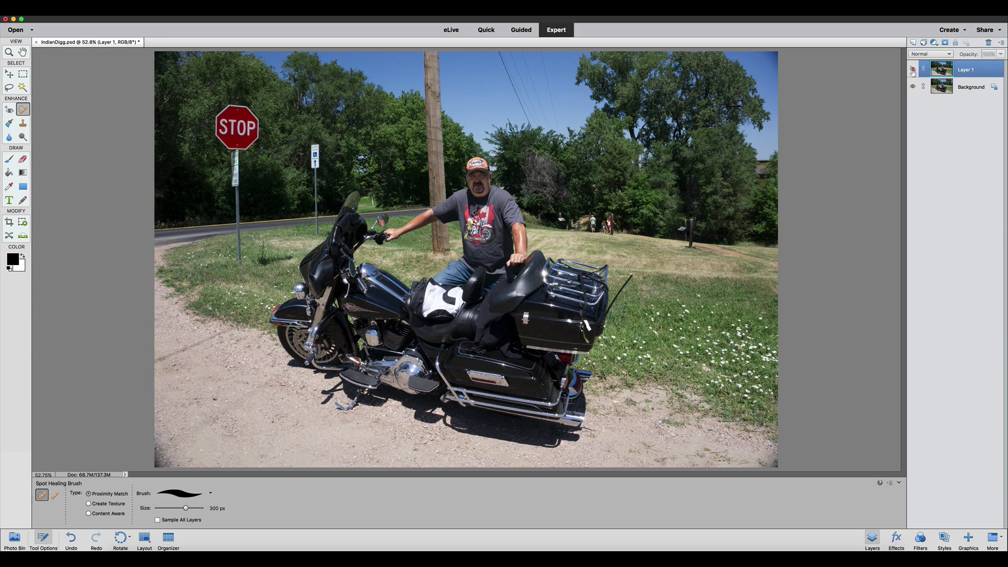
pyautogui.click(913, 70)
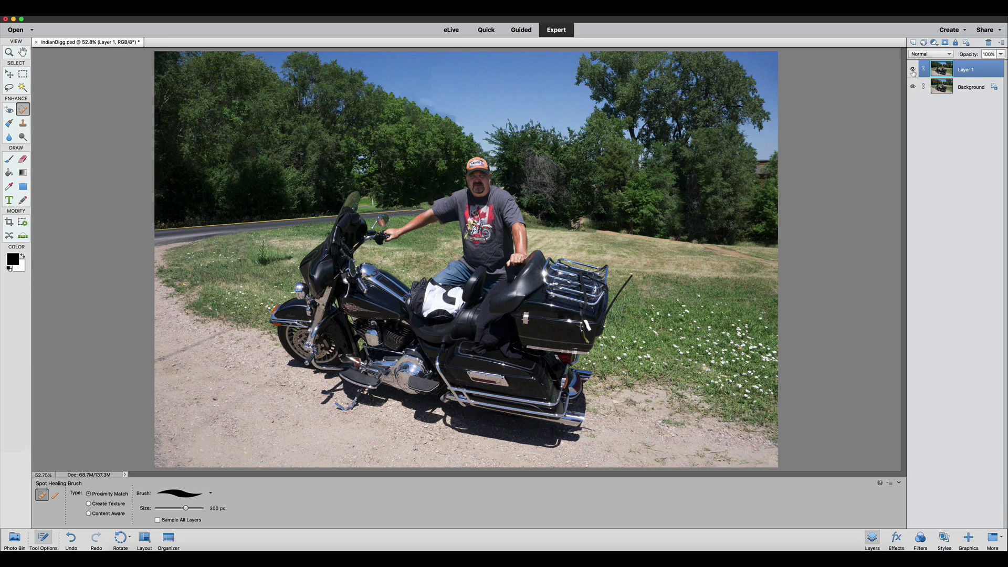
pyautogui.click(913, 69)
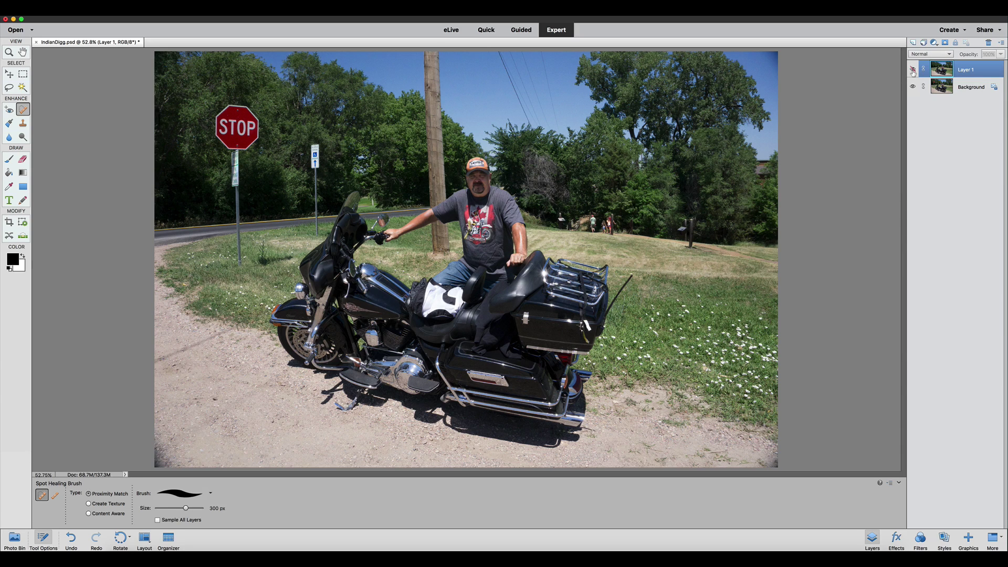
pyautogui.click(913, 70)
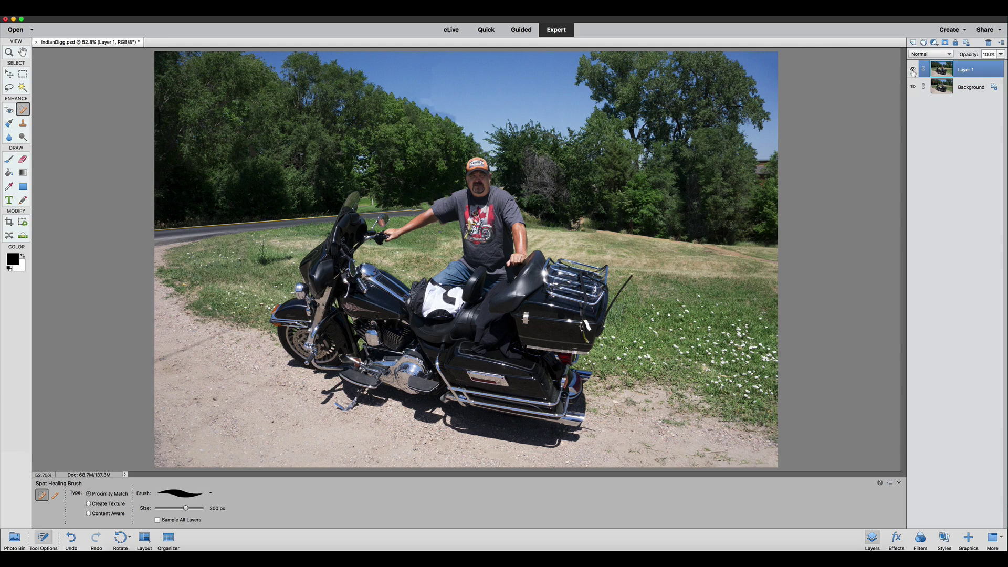
pyautogui.click(913, 70)
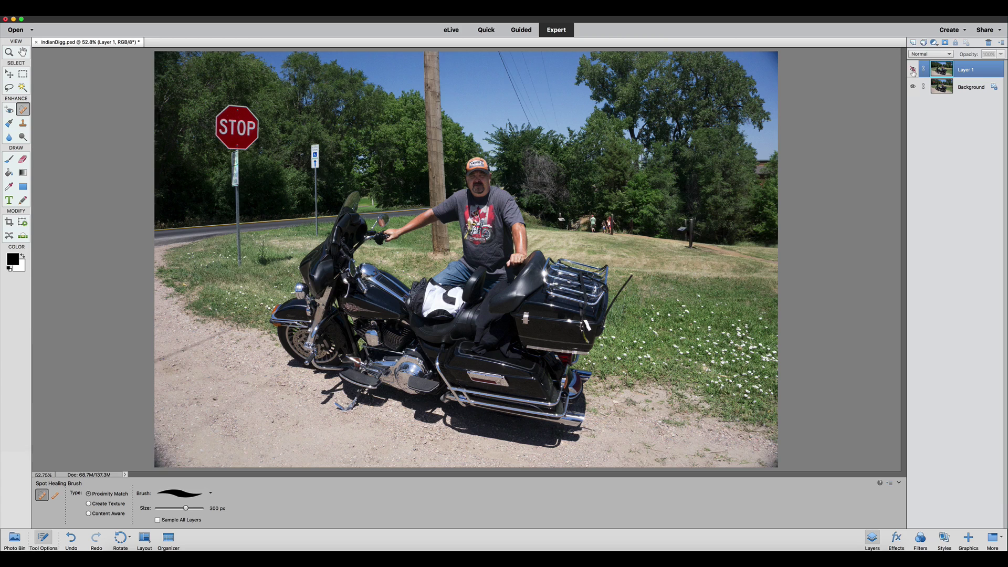
pyautogui.click(913, 70)
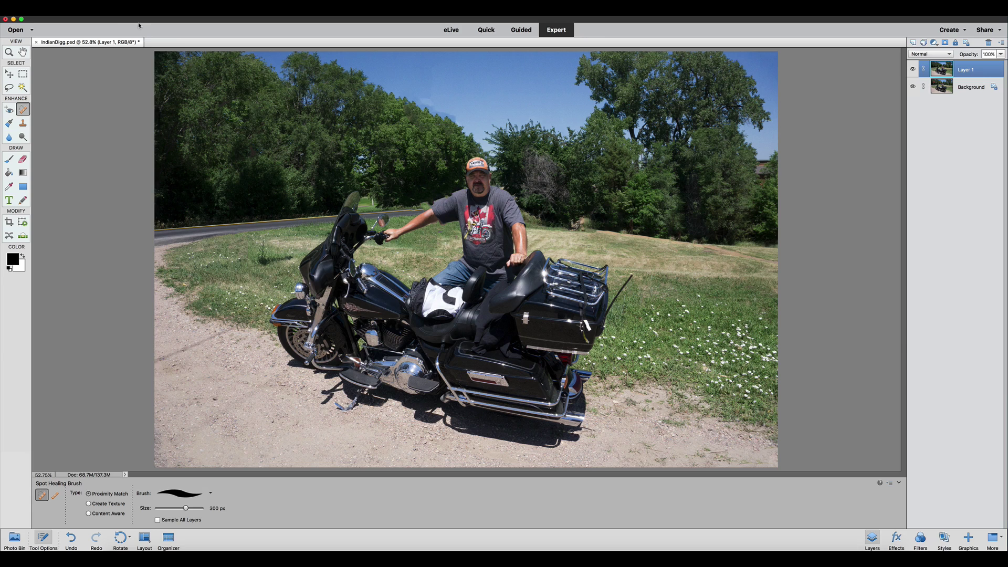
# Save the photo in Photoshop format with Layers as IndianDigg_edited-1.psd in the Edited folder
pyautogui.click(128, 8)
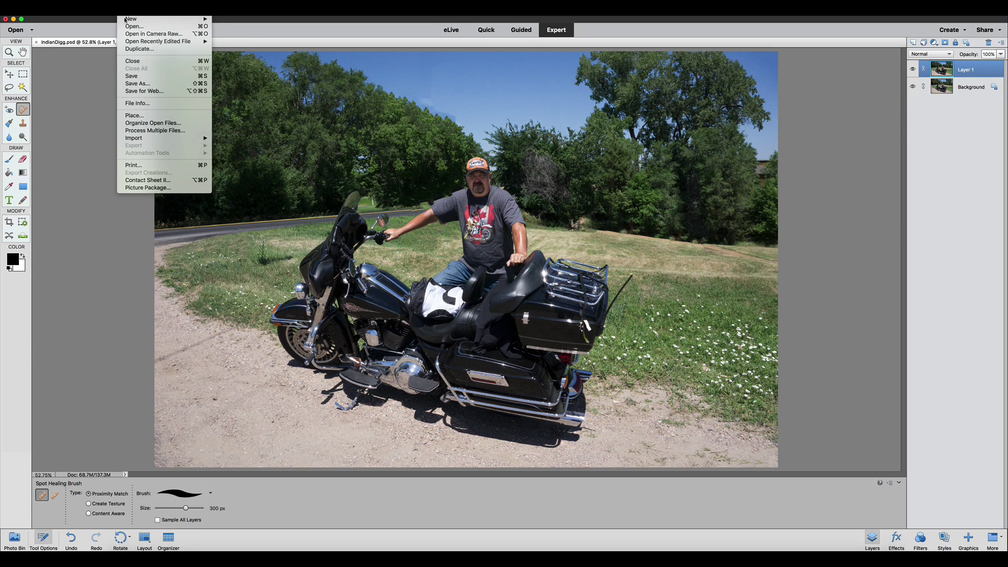
pyautogui.click(132, 84)
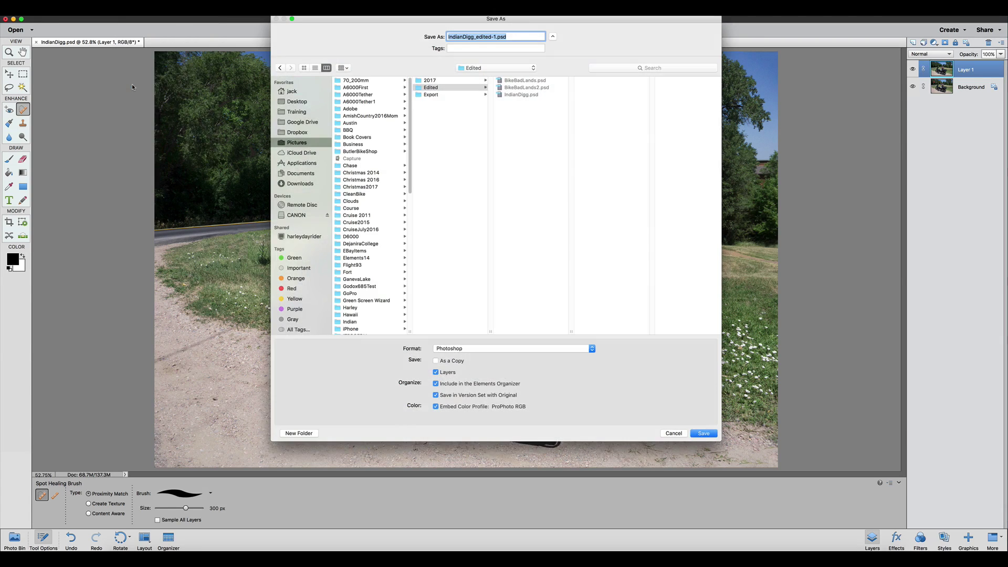
pyautogui.click(430, 89)
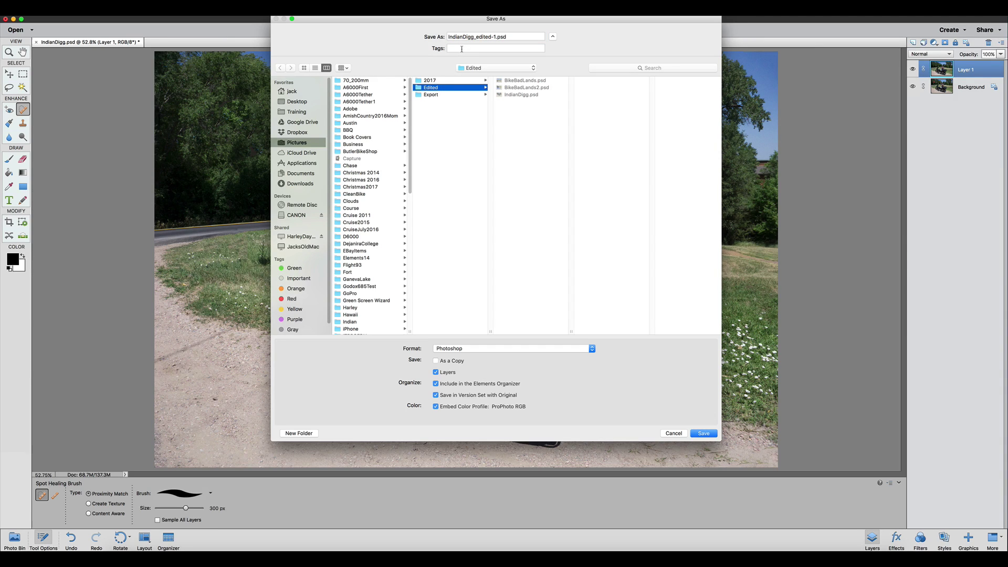
pyautogui.doubleClick(510, 38)
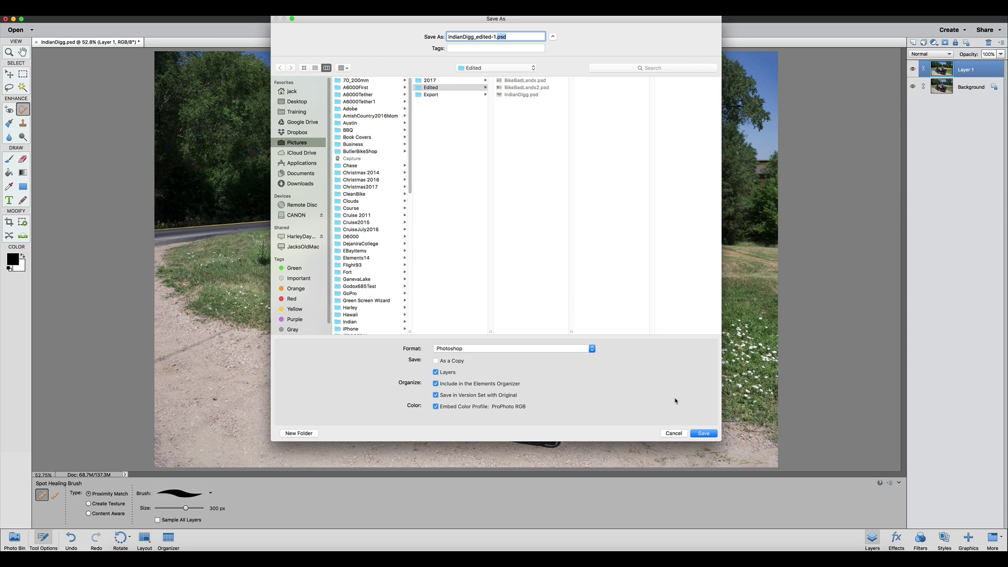
pyautogui.click(702, 435)
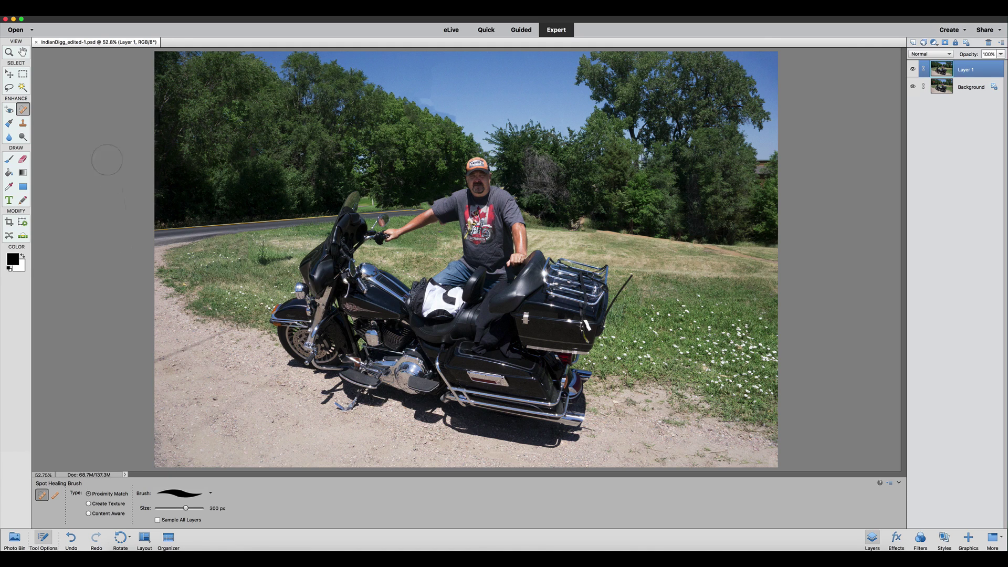
# Save a JPEG copy named IndianDigg_edited-2.jpg in the Edited folder, bringing up JPEG Options
pyautogui.click(127, 8)
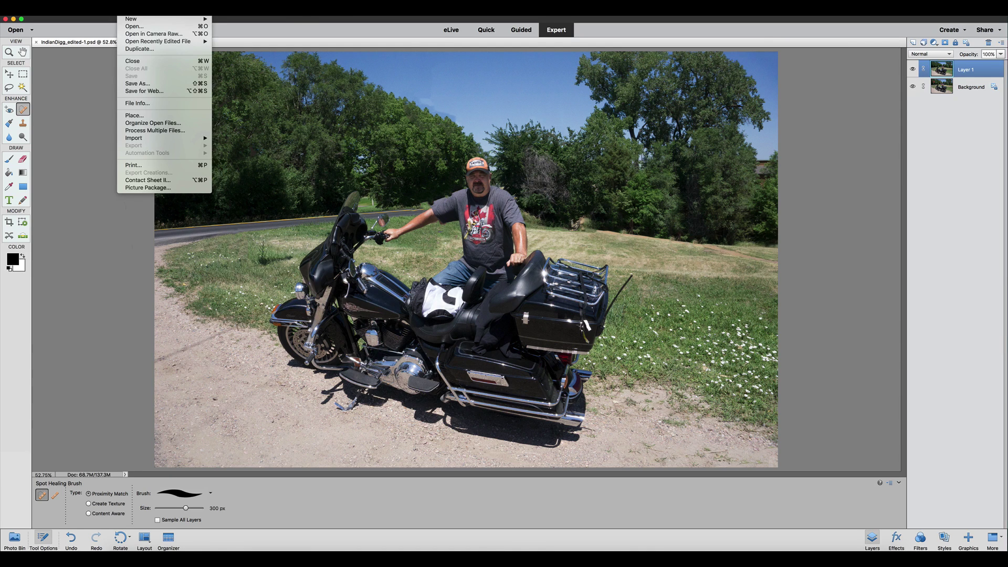
pyautogui.click(128, 84)
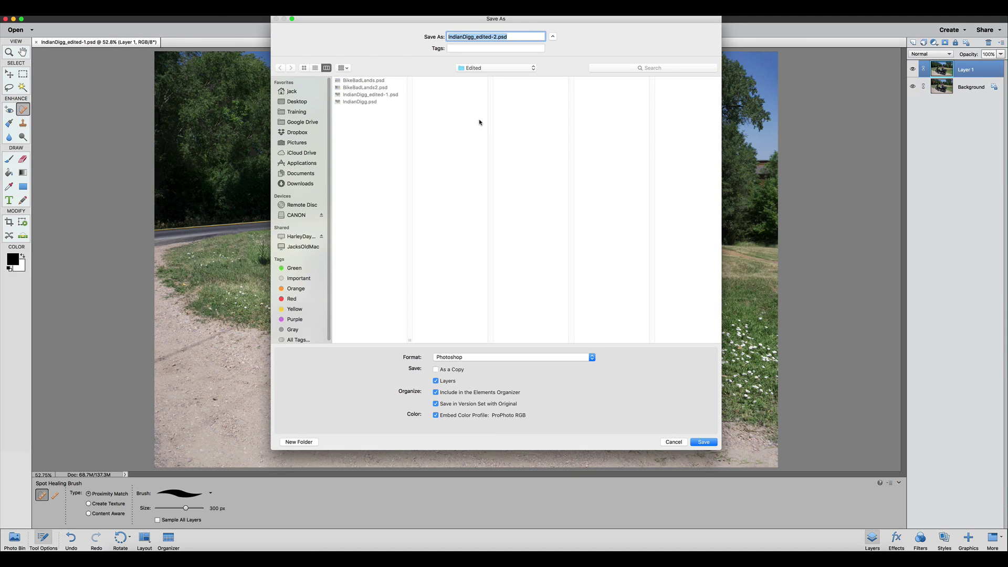
pyautogui.click(457, 359)
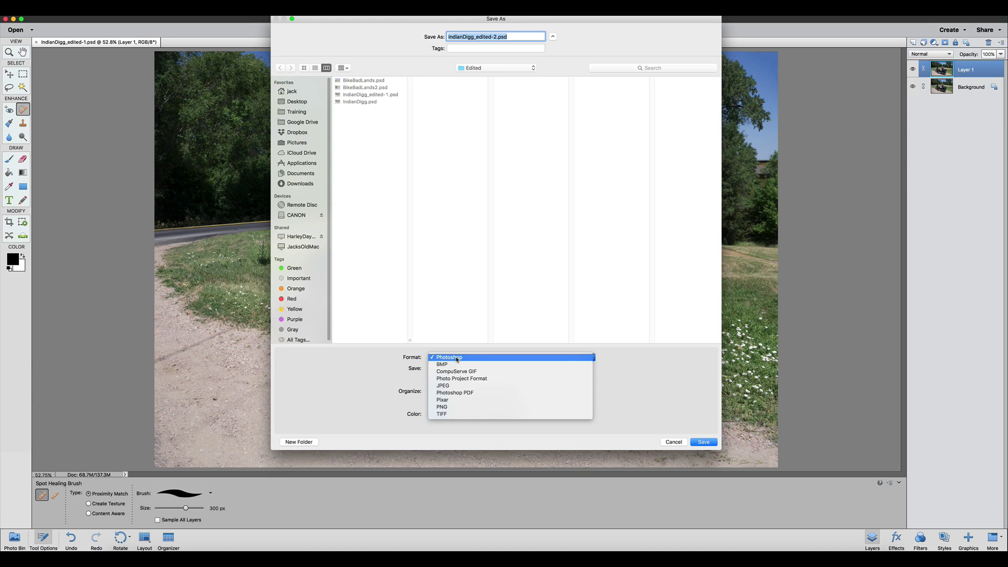
pyautogui.click(444, 387)
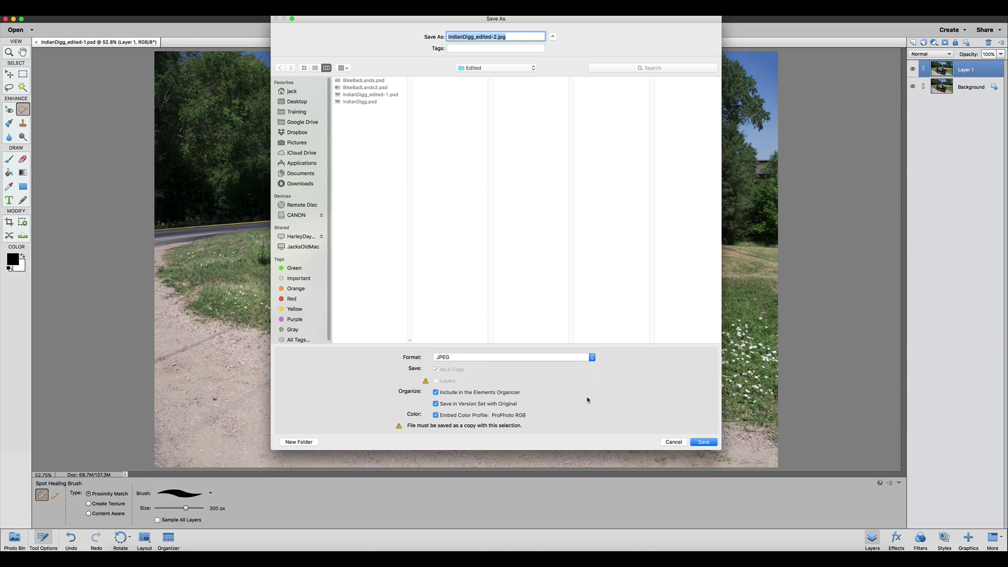
pyautogui.click(703, 442)
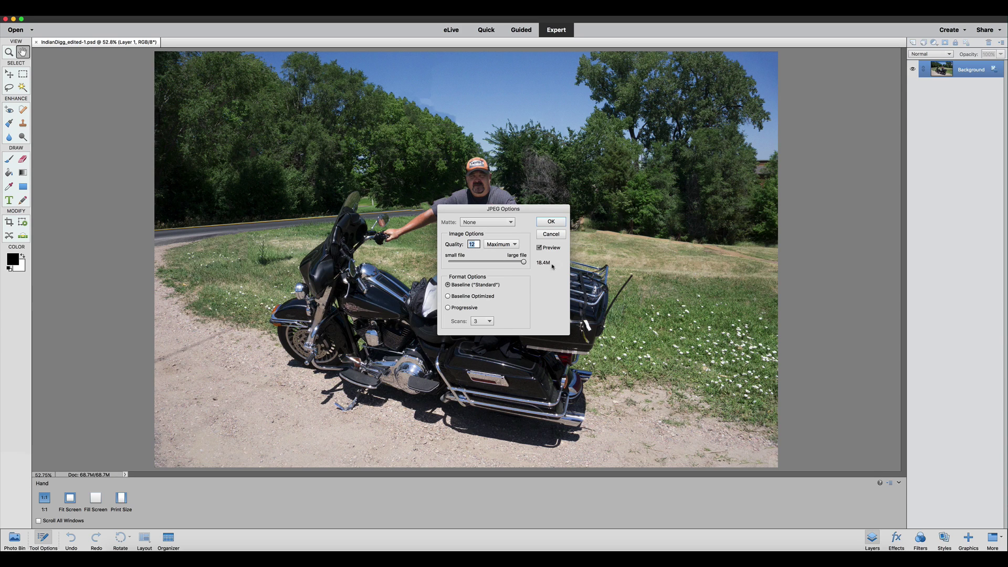
# Save IndianDigg_edited-2.jpg at JPEG quality 12 (Maximum) and close the Flickr Uploadr notification
pyautogui.moveTo(523, 262); pyautogui.dragTo(512, 263)
pyautogui.moveTo(512, 262); pyautogui.dragTo(529, 266)
pyautogui.click(550, 223)
pyautogui.click(550, 222)
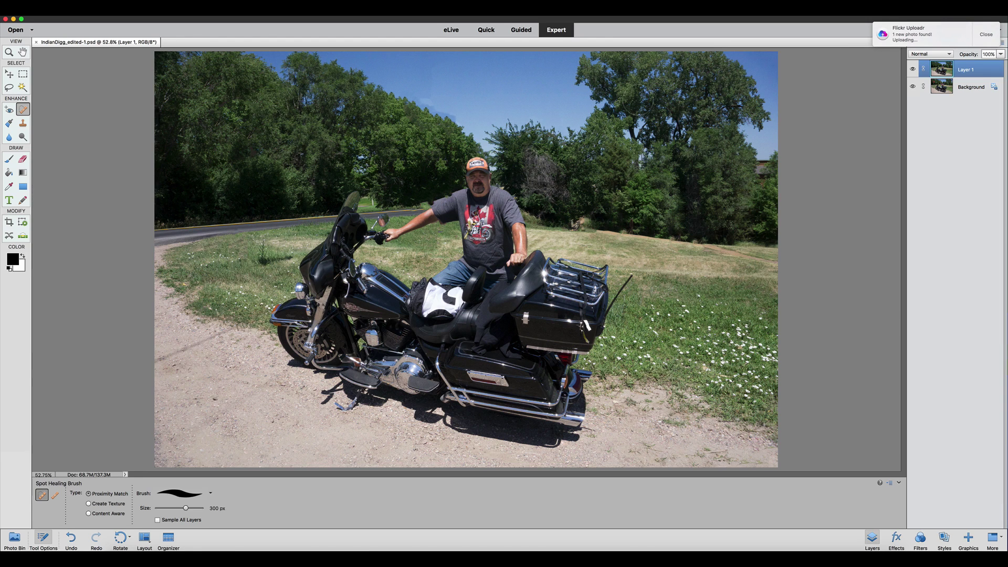
pyautogui.click(983, 35)
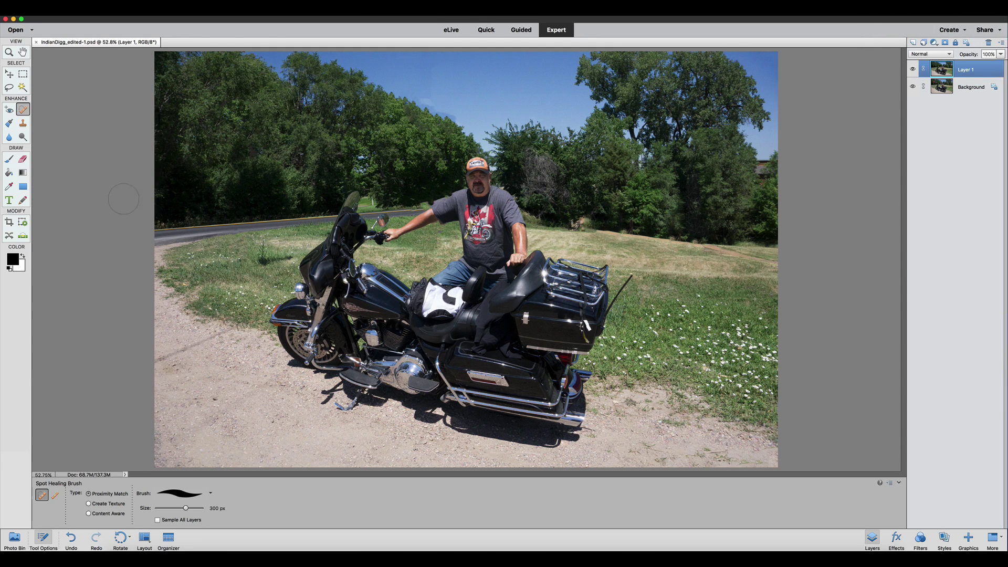